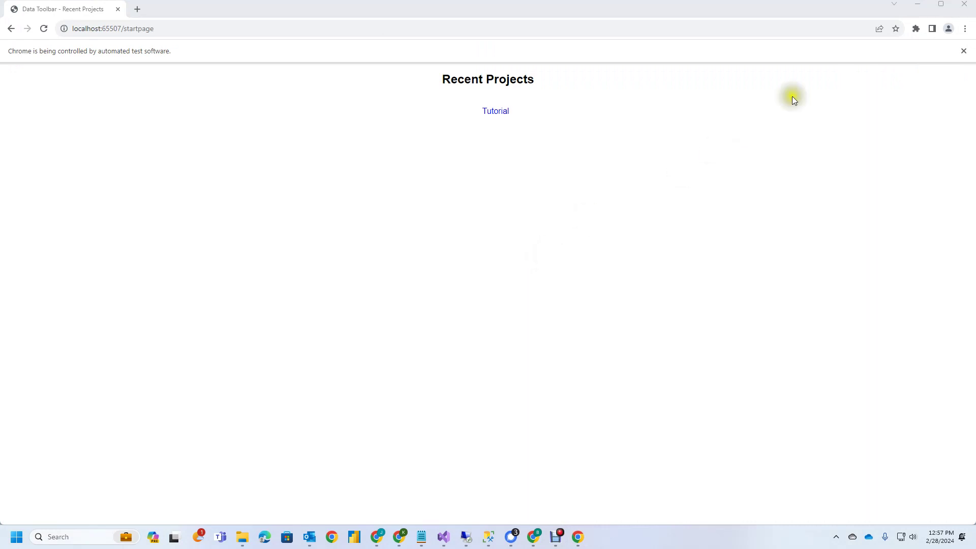
# Step: Pin the Data Toolbar extension to the Chrome toolbar from the Extensions list
pyautogui.click(917, 29)
pyautogui.click(884, 102)
pyautogui.click(269, 31)
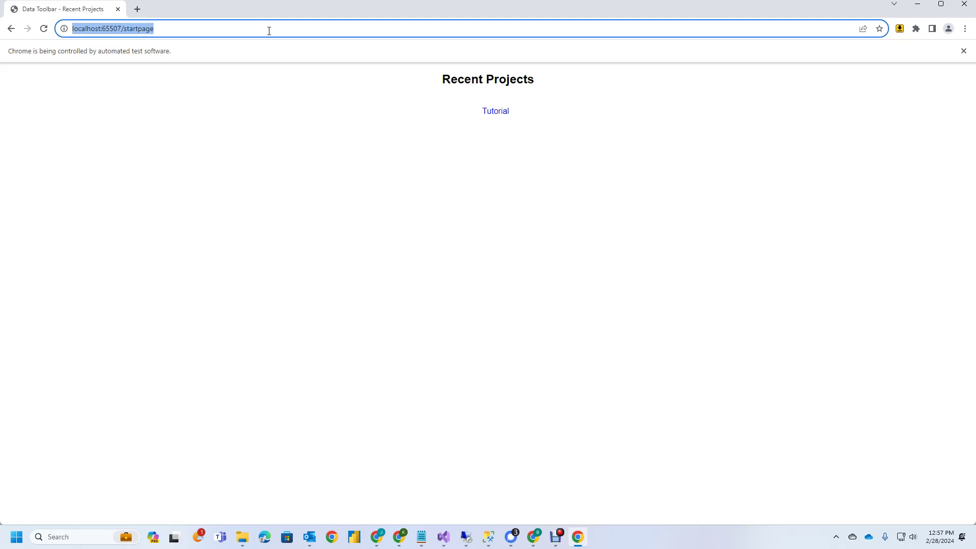
# Step: Go to datatoolbar.com/login.aspx in Chrome
pyautogui.write('datatoolbar.')
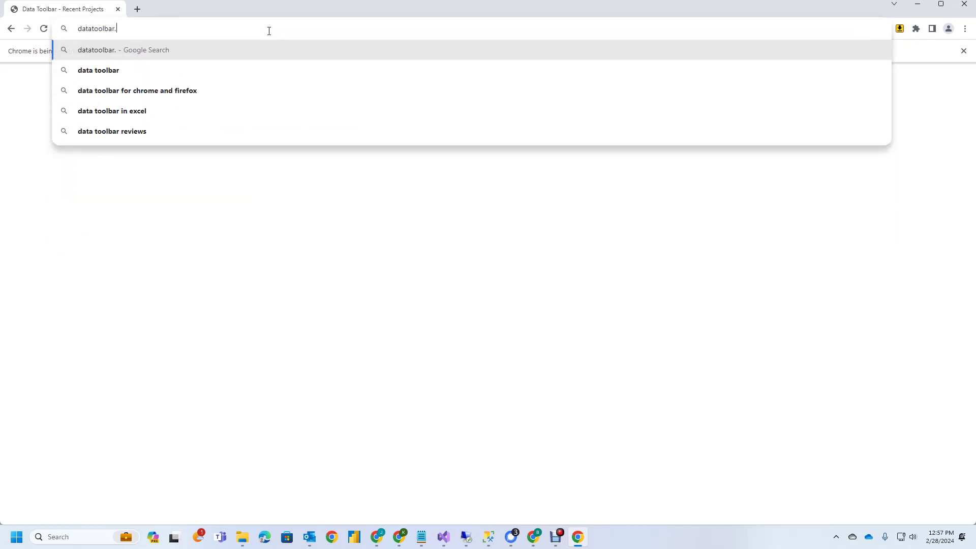
pyautogui.write('com/')
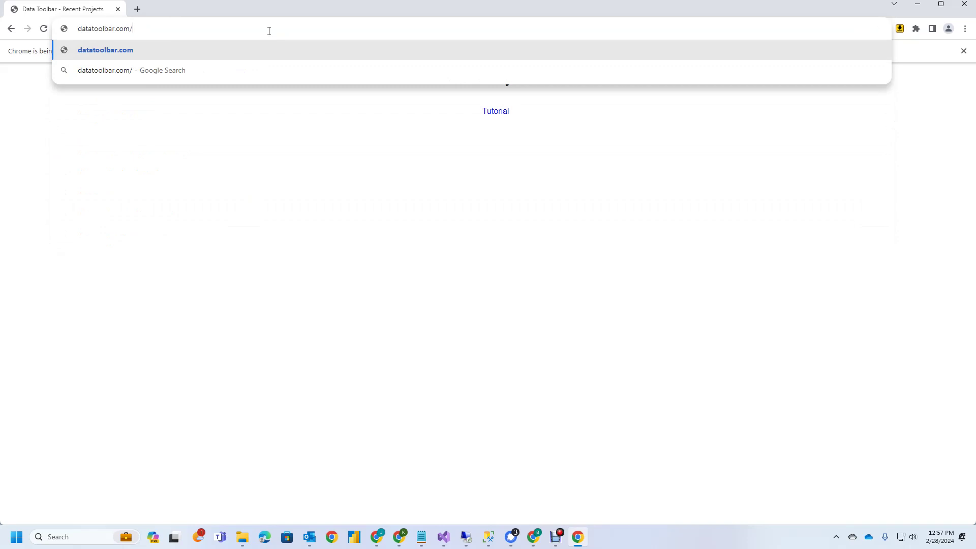
pyautogui.write('login.aspx')
pyautogui.press('Return')
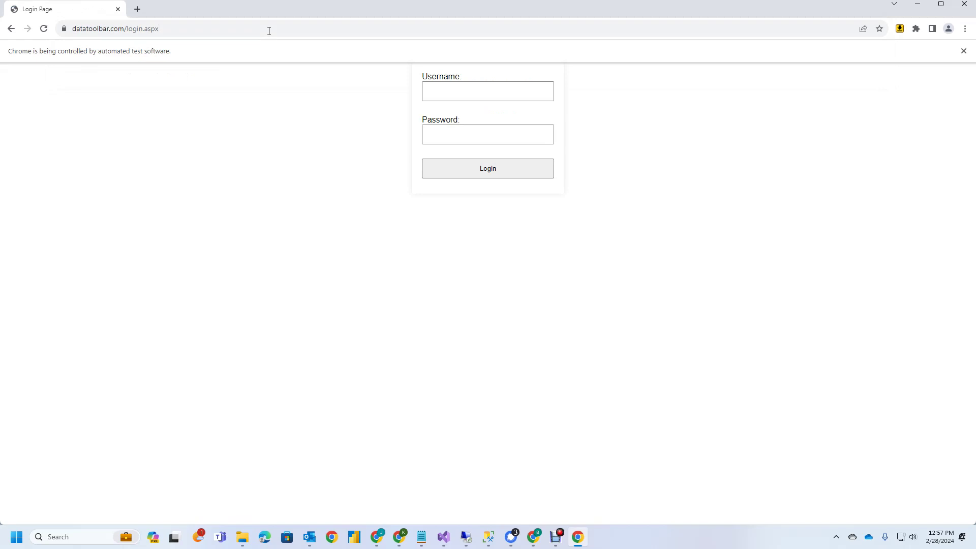
# Step: Start the Data Tool window from the extension menu and open Project Properties
pyautogui.click(900, 28)
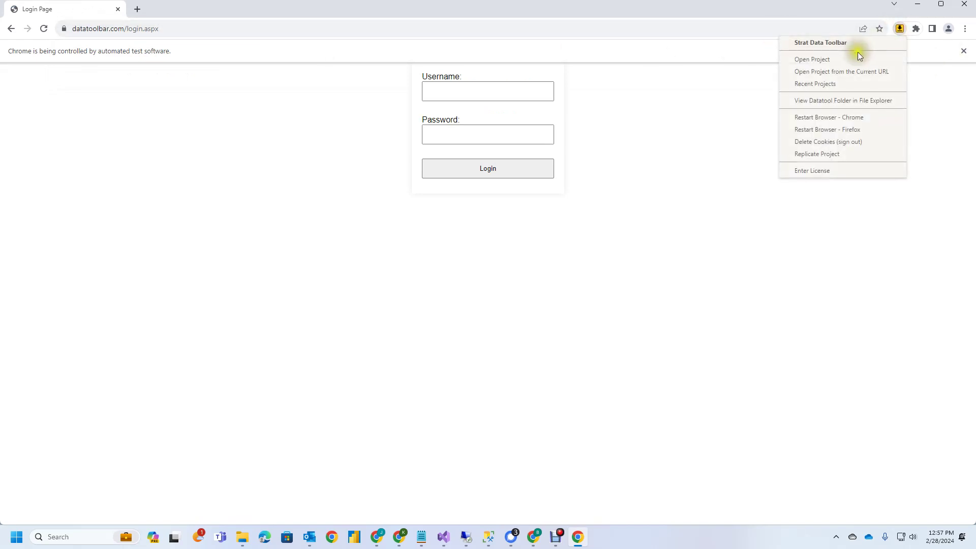
pyautogui.click(855, 42)
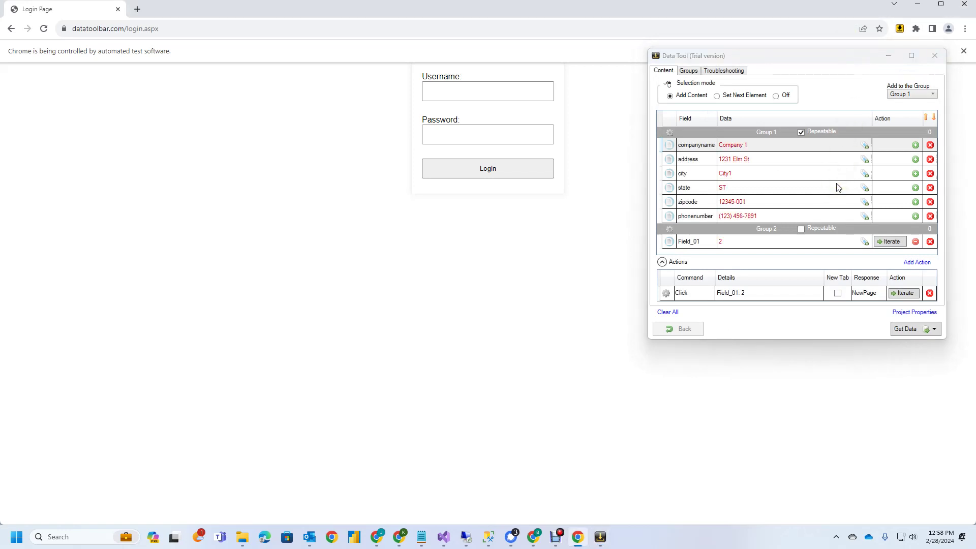
pyautogui.click(904, 311)
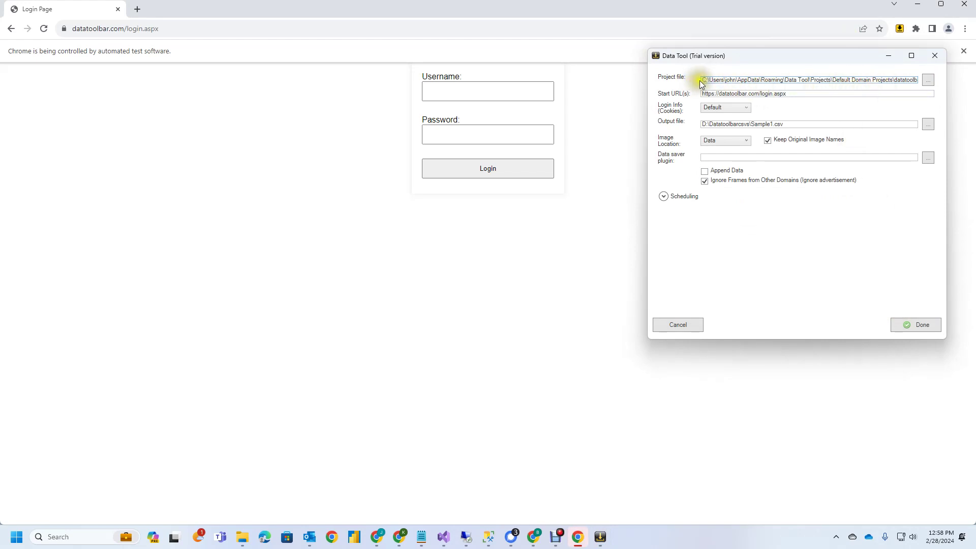
# Step: Review the full project file path and output settings, then cancel without changes
pyautogui.click(924, 80)
pyautogui.click(889, 82)
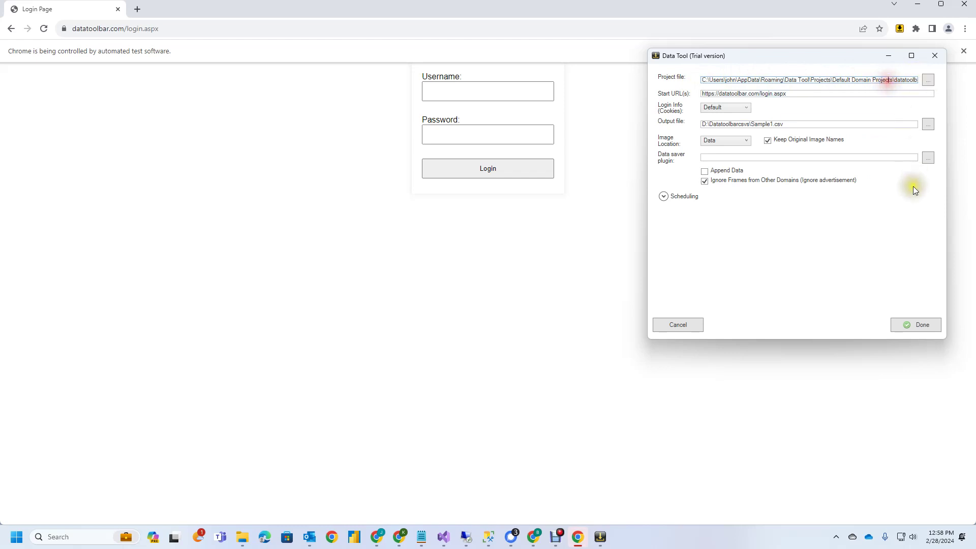
pyautogui.press('Right')
pyautogui.press('Right')
pyautogui.press('Right')
pyautogui.press('Right')
pyautogui.press('Right')
pyautogui.press('Right')
pyautogui.press('Right')
pyautogui.press('Right')
pyautogui.press('Right')
pyautogui.press('Right')
pyautogui.press('Right')
pyautogui.press('Right')
pyautogui.press('Right')
pyautogui.press('Right')
pyautogui.press('Left')
pyautogui.press('Left')
pyautogui.press('Left')
pyautogui.press('Left')
pyautogui.press('Left')
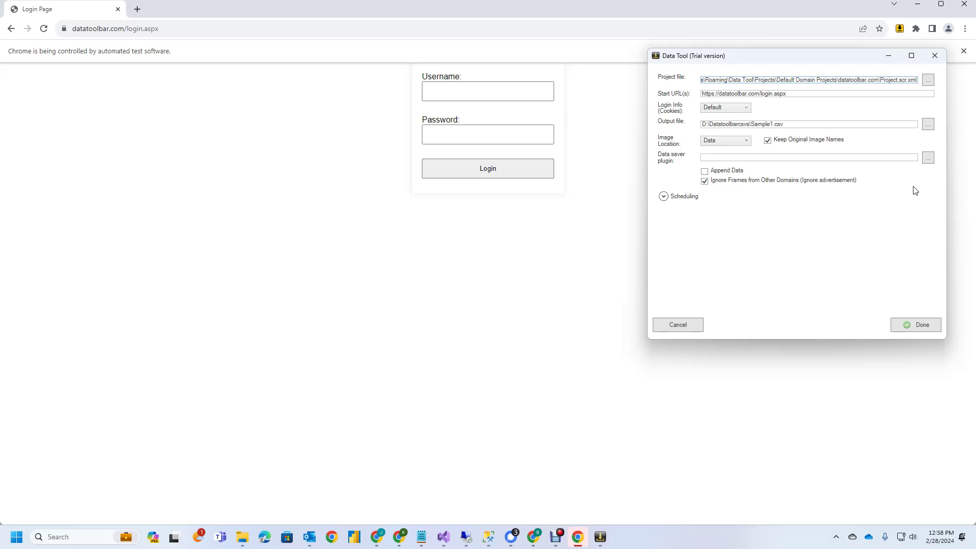
pyautogui.click(692, 323)
# Step: Delete the old captured fields and data groups, then capture the login form's Username field
pyautogui.click(930, 144)
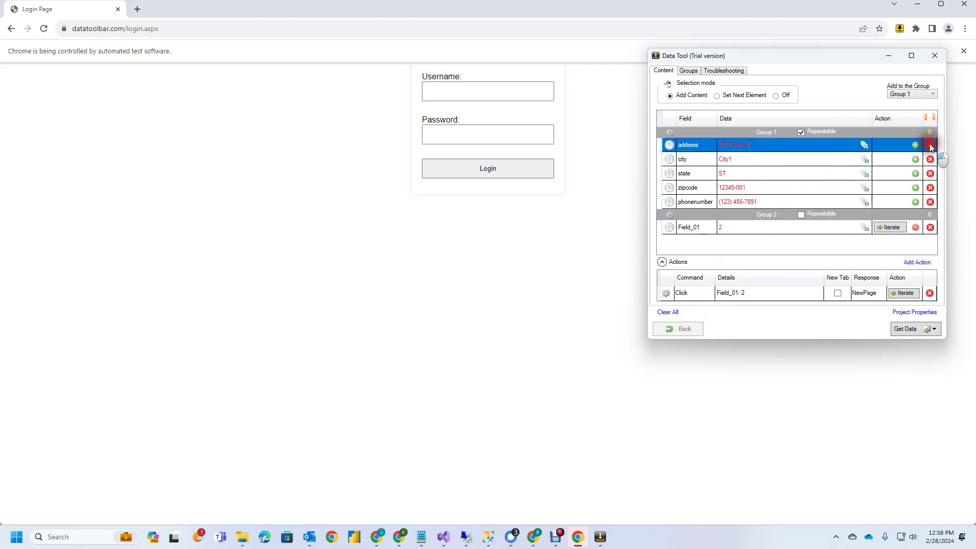
pyautogui.click(930, 144)
pyautogui.click(930, 144)
pyautogui.click(930, 144)
pyautogui.click(930, 144)
pyautogui.click(930, 144)
pyautogui.click(931, 144)
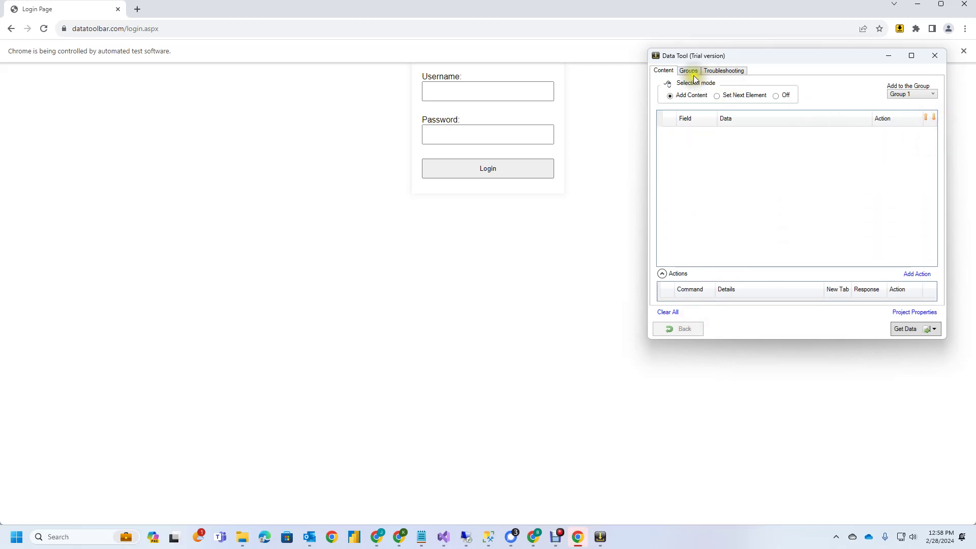
pyautogui.click(693, 74)
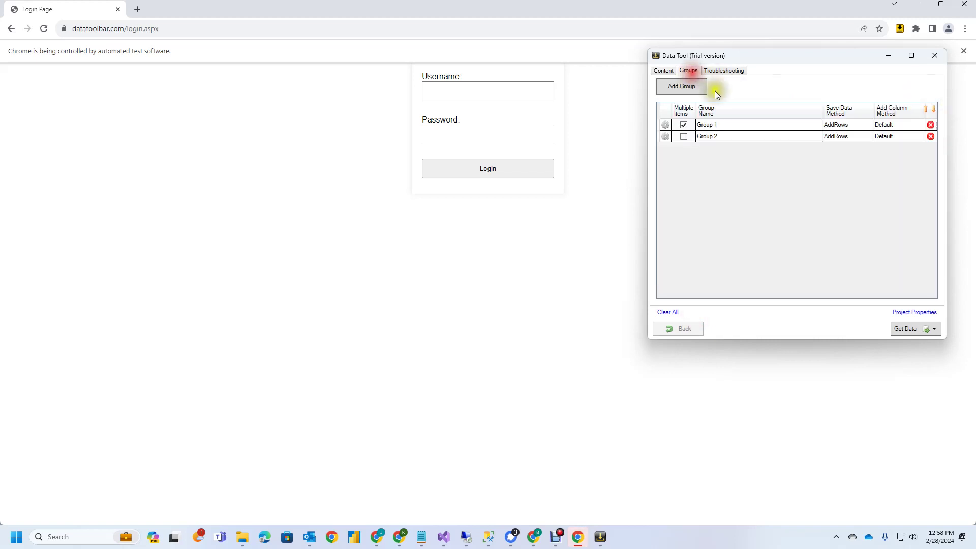
pyautogui.click(930, 125)
pyautogui.click(931, 125)
pyautogui.click(672, 74)
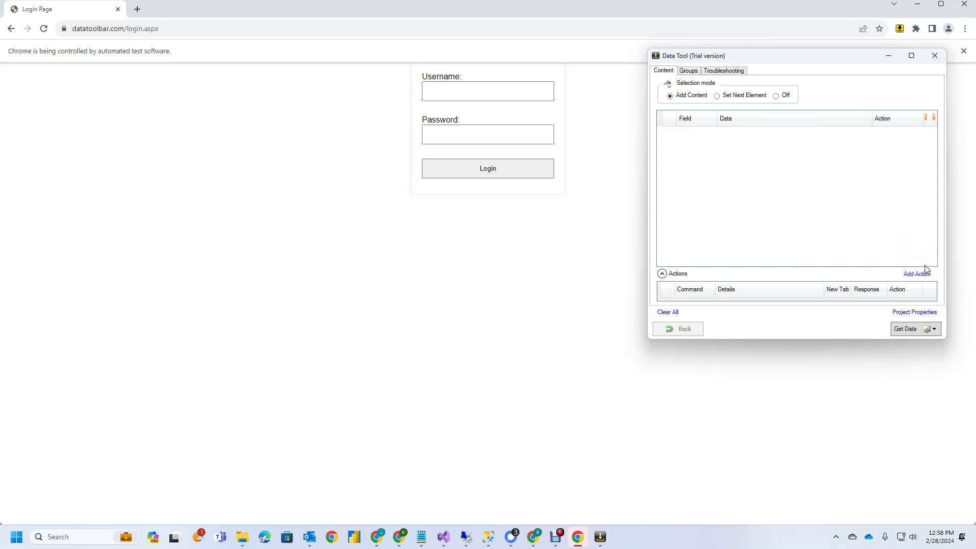
pyautogui.click(463, 93)
# Step: Capture the Password field and Login button, and make Group 1 non-repeatable
pyautogui.click(473, 129)
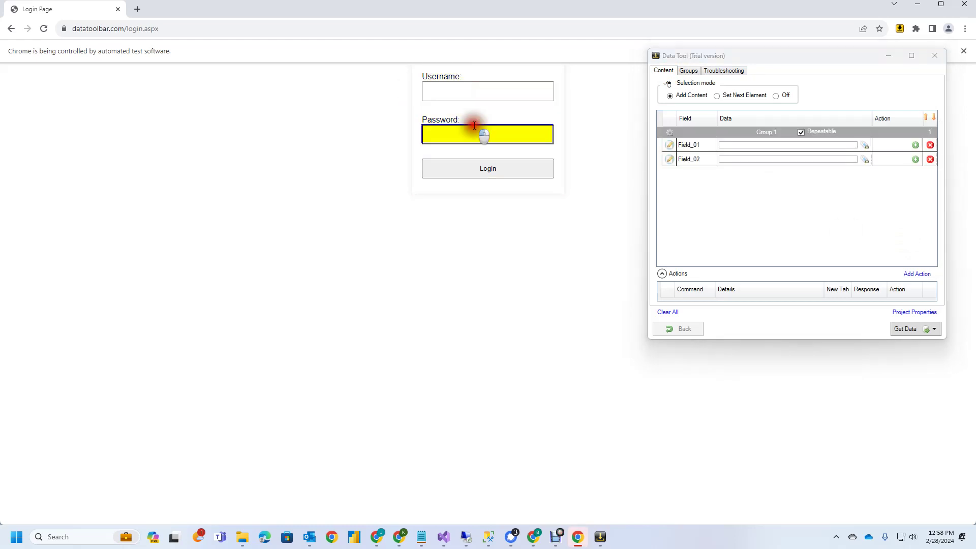
pyautogui.click(490, 162)
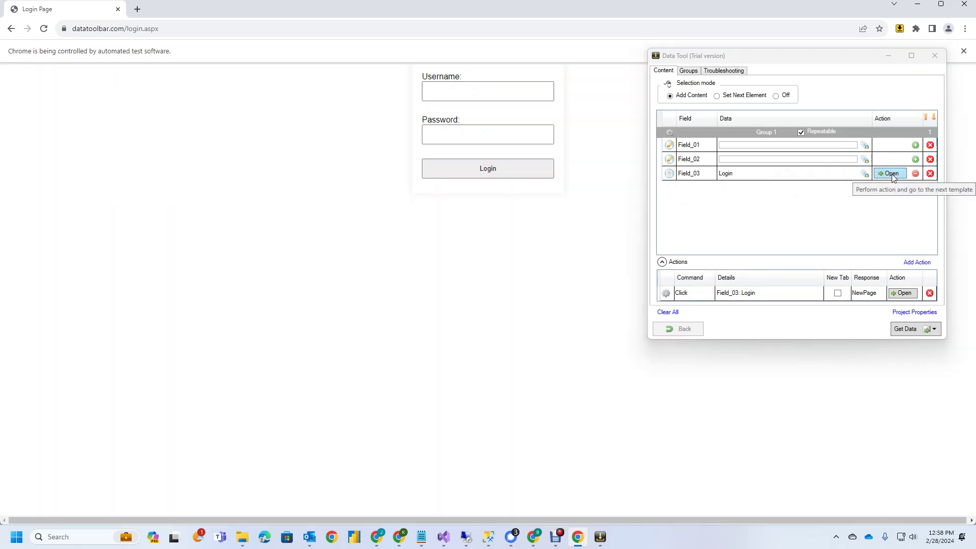
pyautogui.click(802, 132)
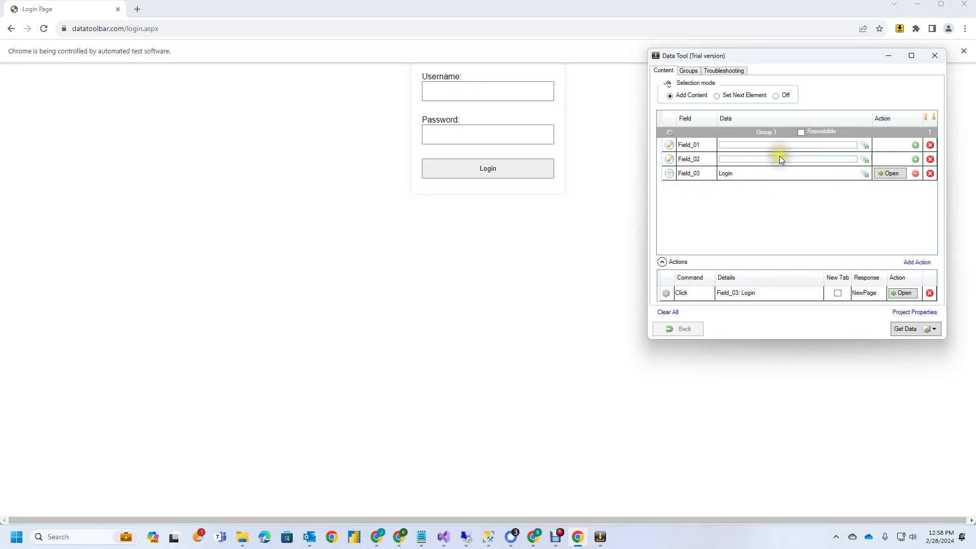
# Step: Give Field_01 and Field_02 the value 'test' and add SendKeys actions for both
pyautogui.click(782, 148)
pyautogui.write('test')
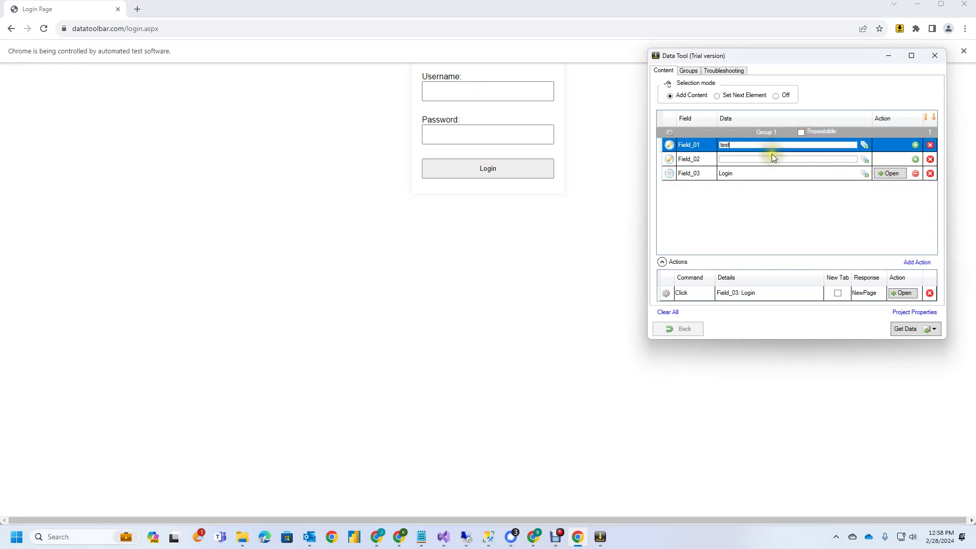
pyautogui.click(773, 158)
pyautogui.write('test')
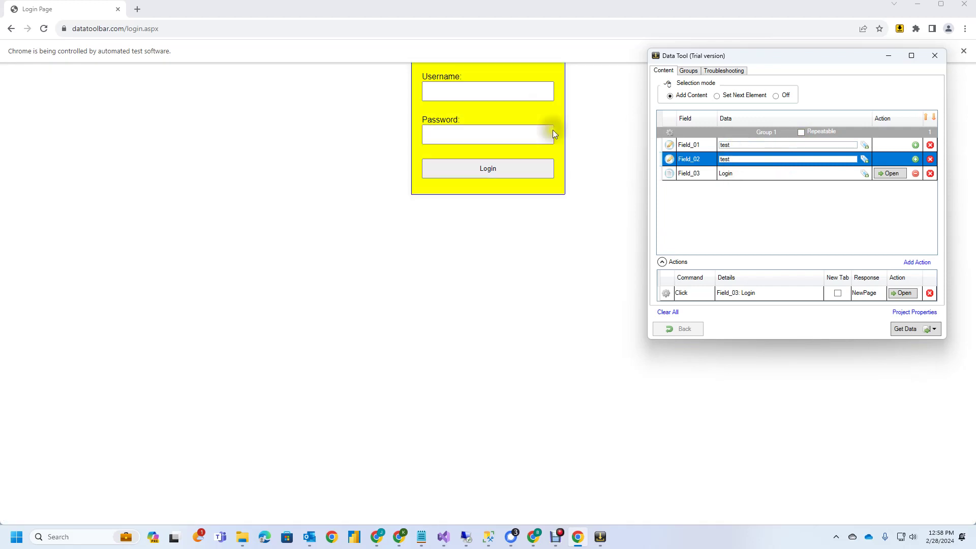
pyautogui.click(916, 145)
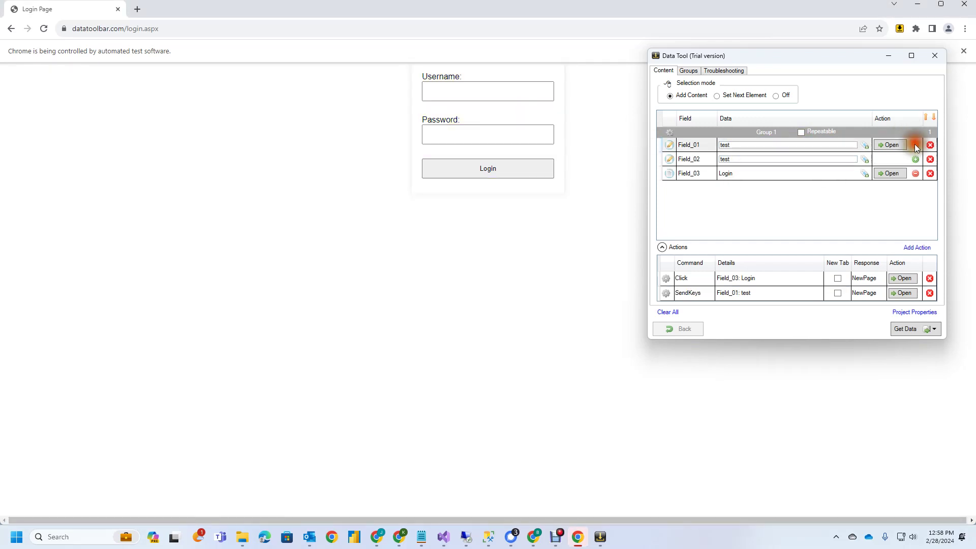
pyautogui.click(916, 159)
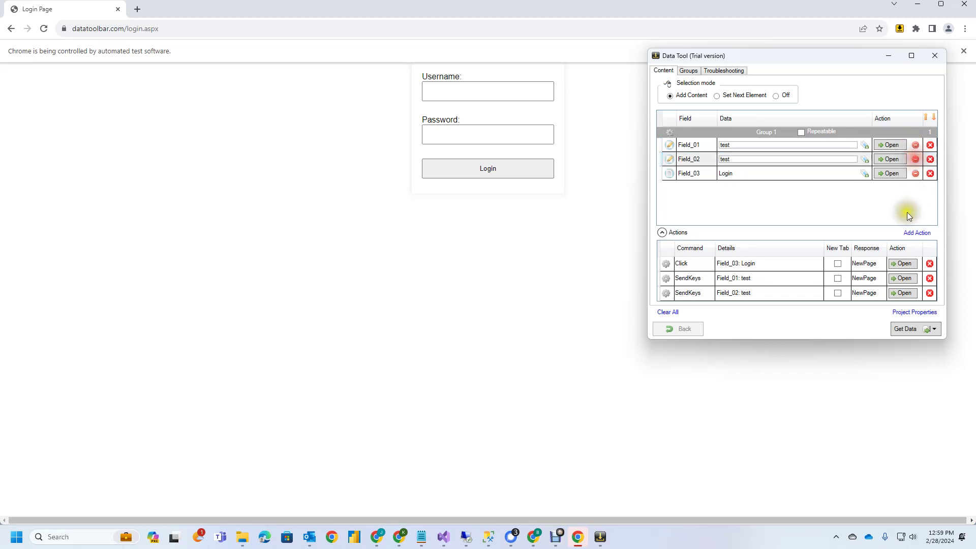
pyautogui.click(678, 267)
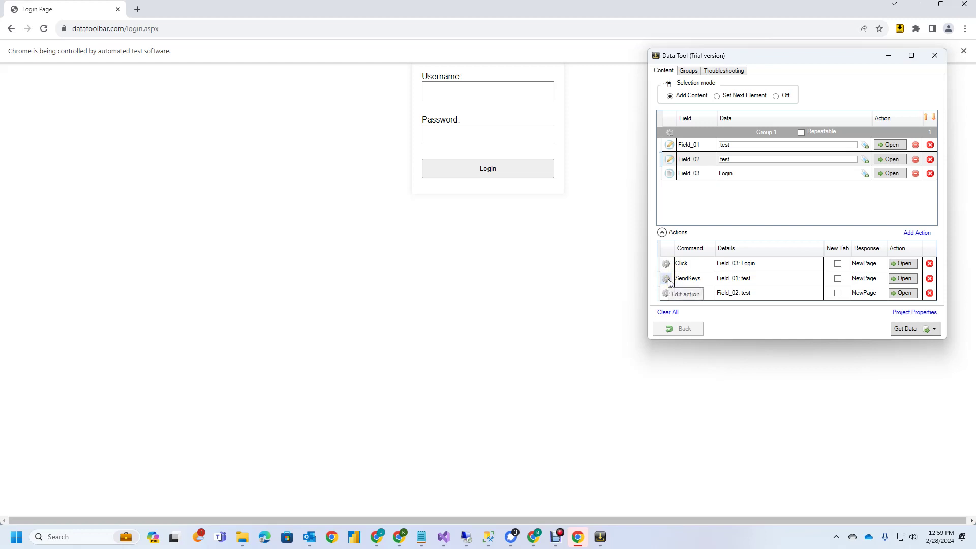
# Step: Set the username SendKeys action to type Init with expected response PartialUpdate
pyautogui.click(667, 279)
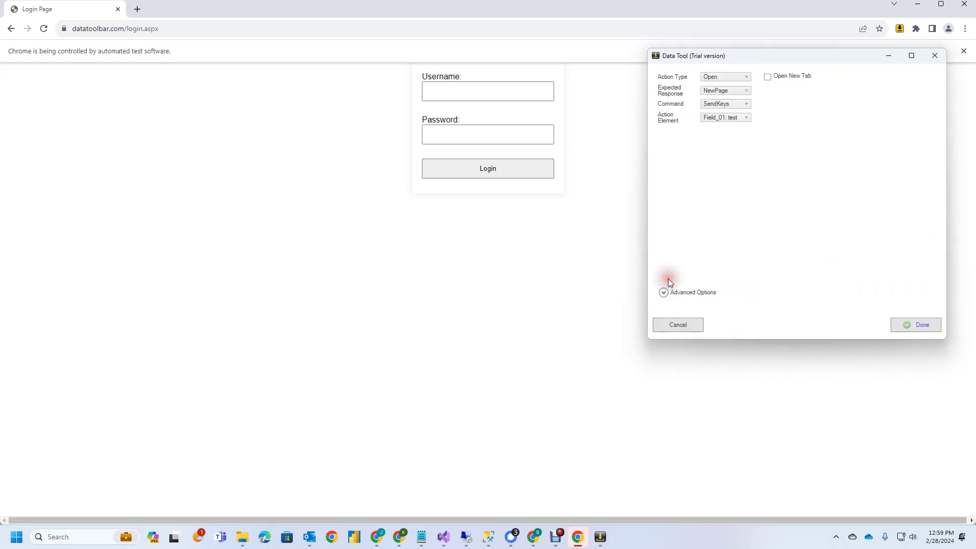
pyautogui.click(713, 75)
pyautogui.click(716, 83)
pyautogui.click(721, 91)
pyautogui.click(718, 106)
pyautogui.click(917, 324)
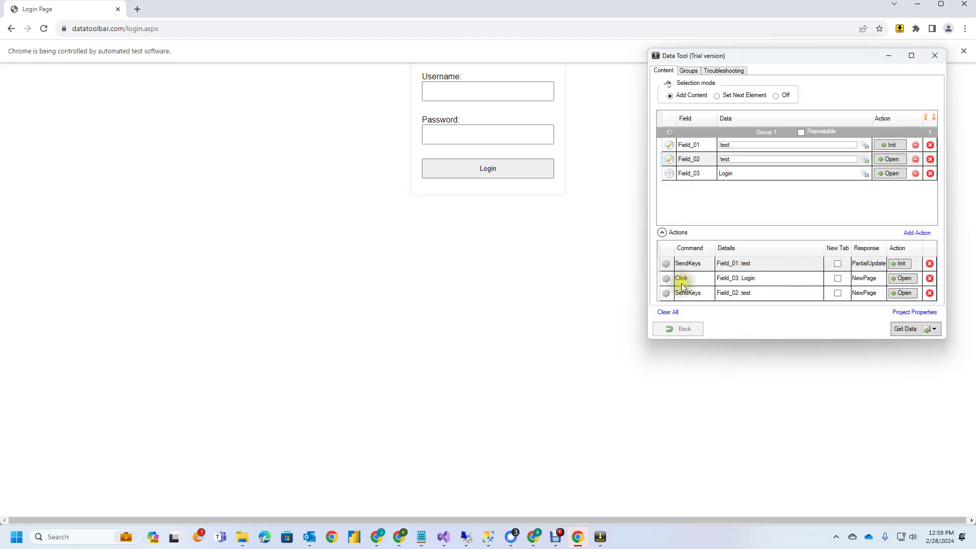
# Step: Make the password SendKeys action an Init step expecting PartialUpdate
pyautogui.click(666, 292)
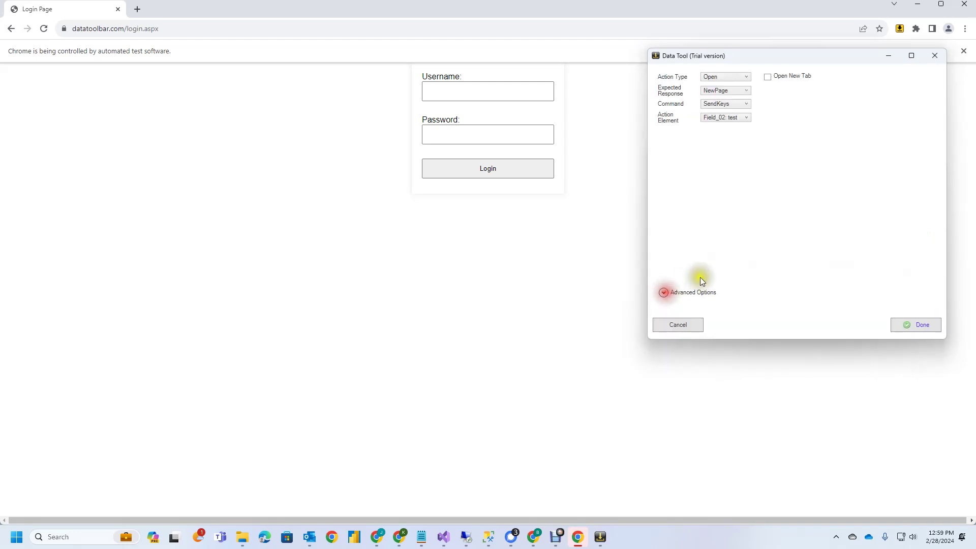
pyautogui.click(723, 80)
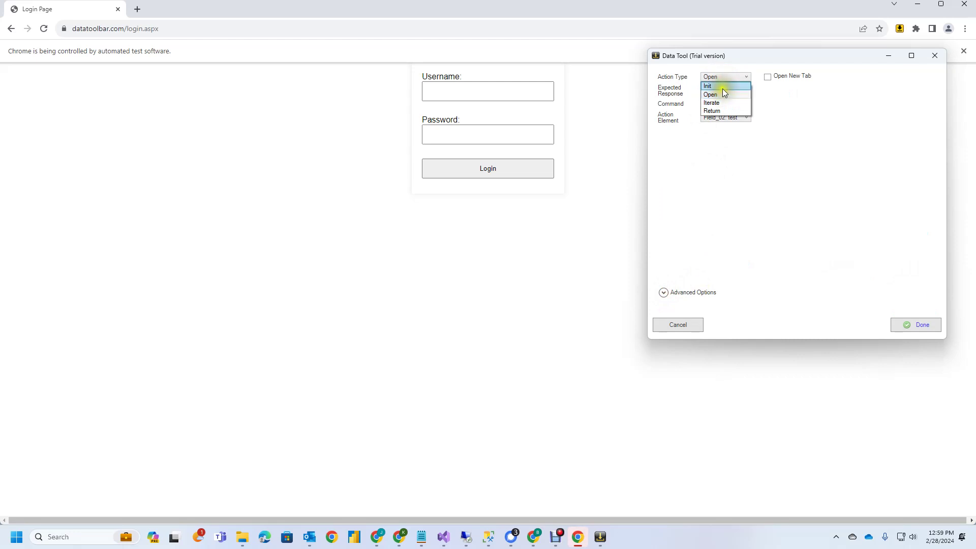
pyautogui.click(726, 108)
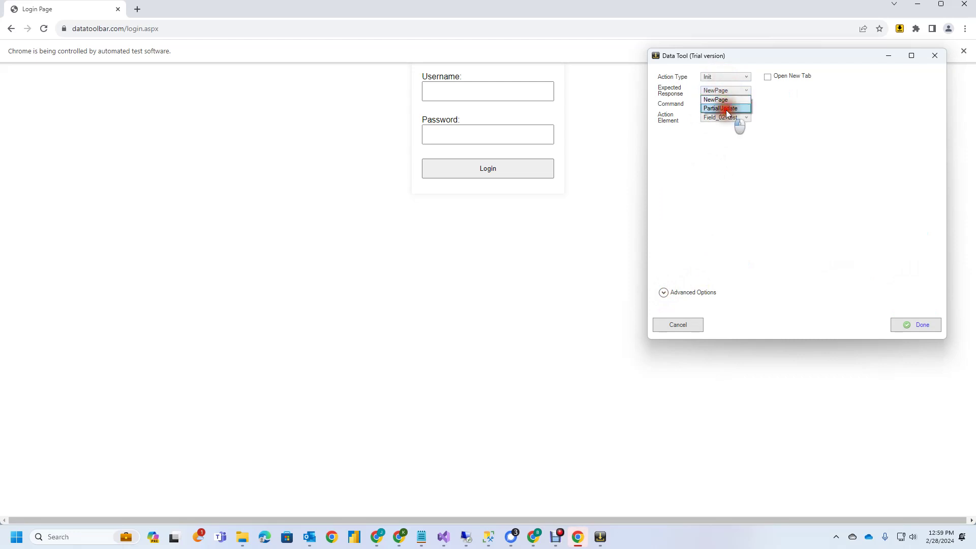
pyautogui.click(898, 328)
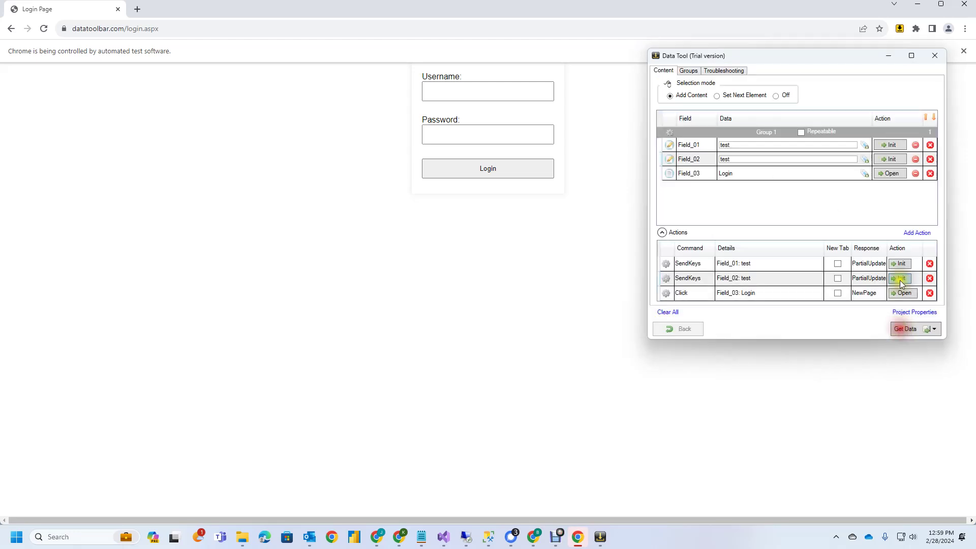
# Step: Run both Init actions and the Login click to reach the Sample Companies Grid
pyautogui.click(898, 145)
pyautogui.click(898, 159)
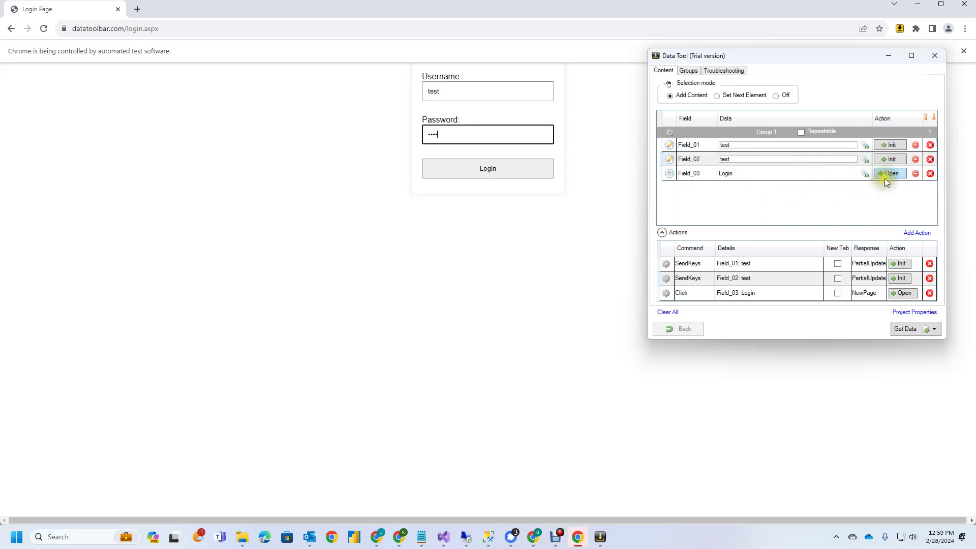
pyautogui.click(887, 173)
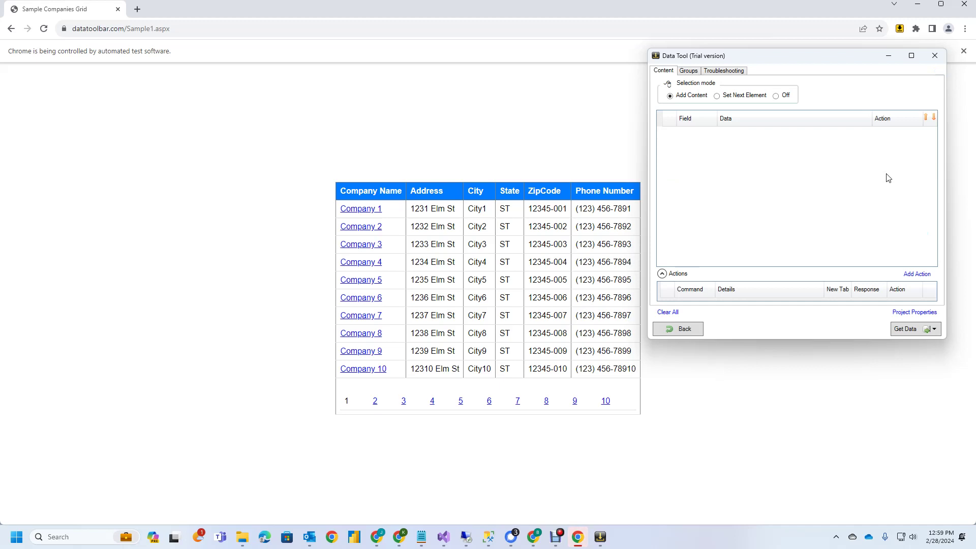
# Step: Capture Company 1's name, address, city, state, zip and phone, and set page 2 as next-page link
pyautogui.click(392, 205)
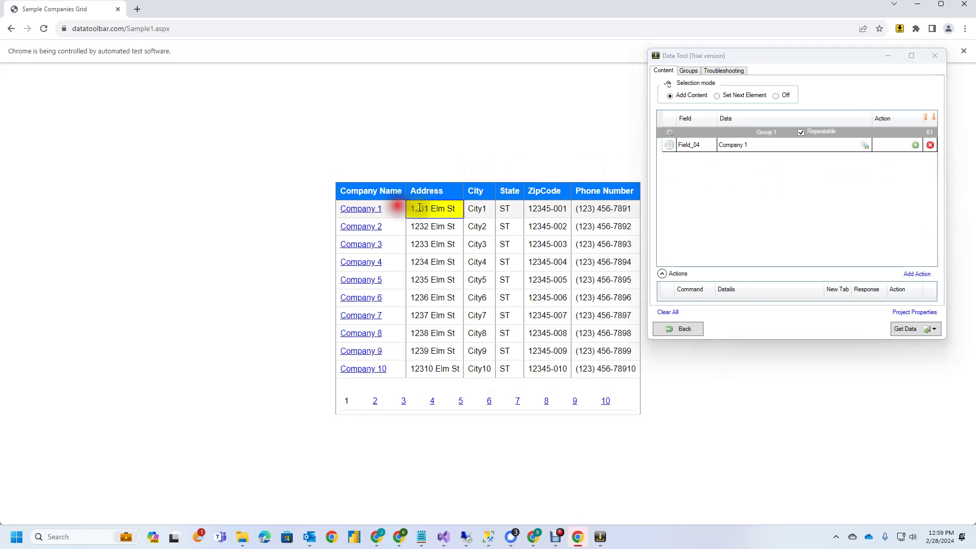
pyautogui.click(454, 210)
pyautogui.click(489, 209)
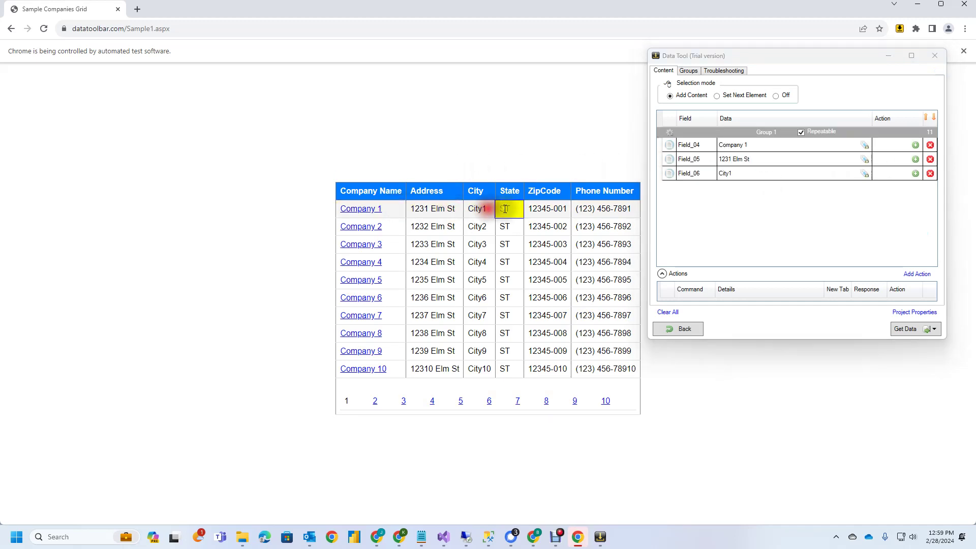
pyautogui.click(511, 209)
pyautogui.click(560, 211)
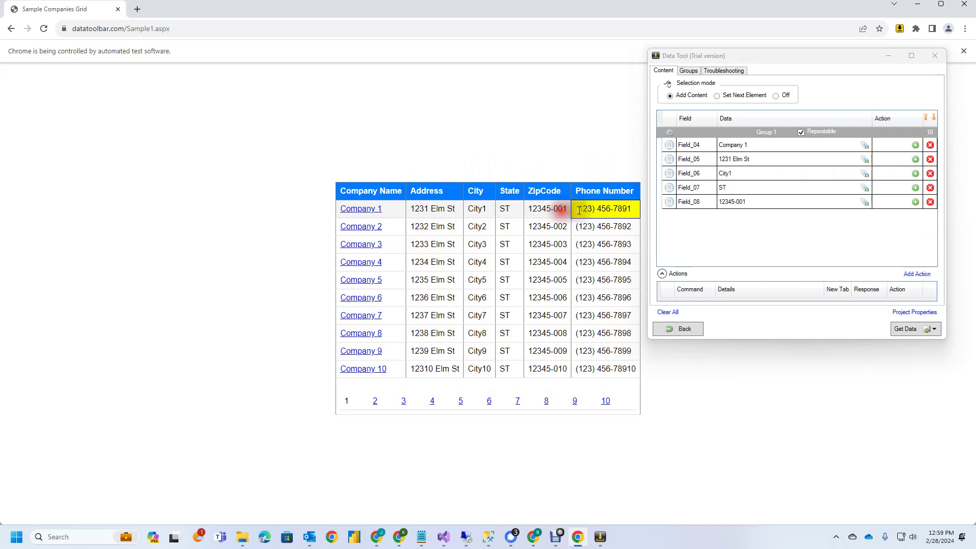
pyautogui.click(634, 213)
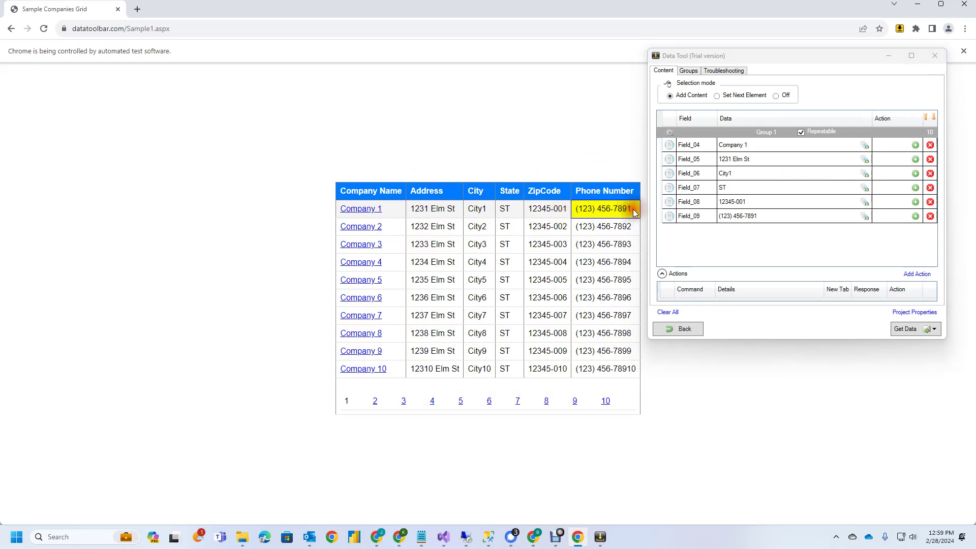
pyautogui.click(717, 96)
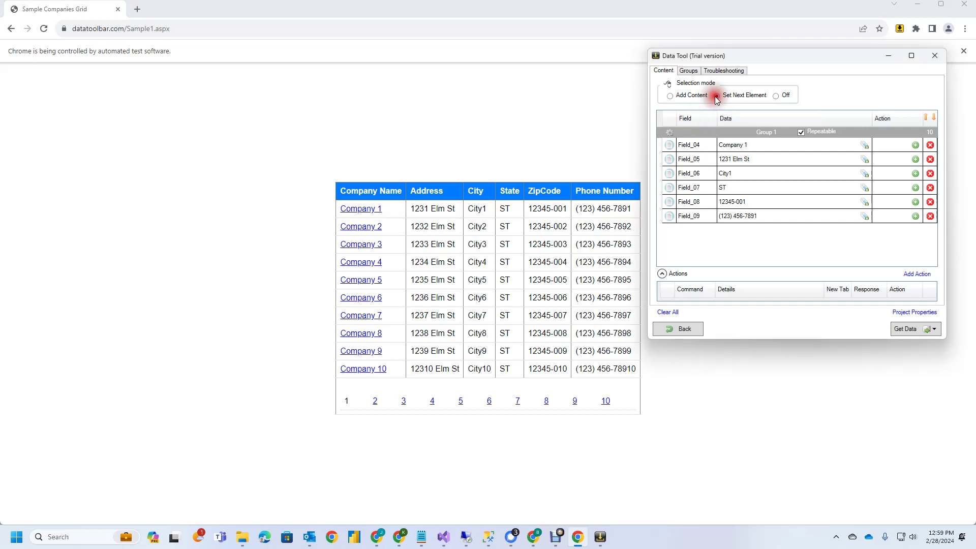
pyautogui.click(381, 402)
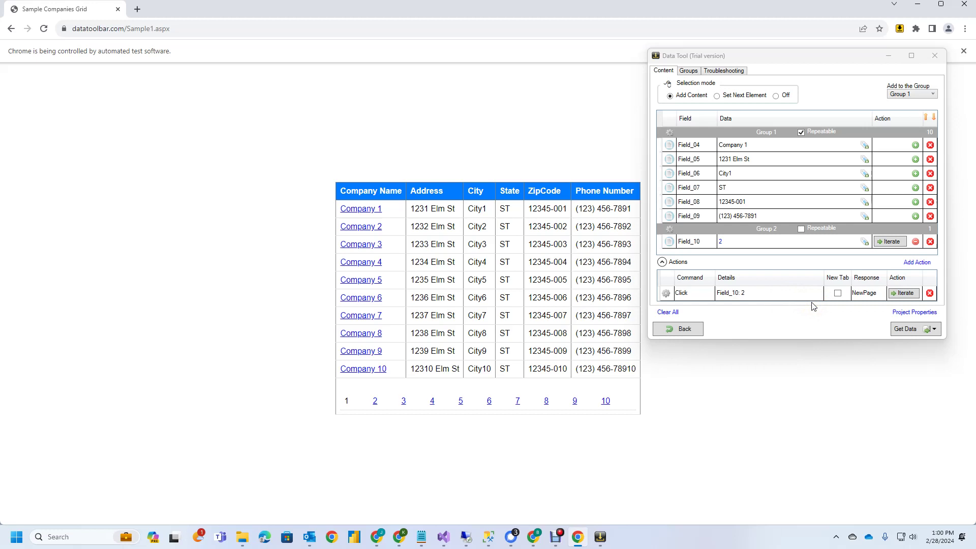
# Step: Run Get Data to scrape all grid pages, collecting 100 rows for D:\Datatoolbarcsv\Sample1.csv
pyautogui.click(907, 330)
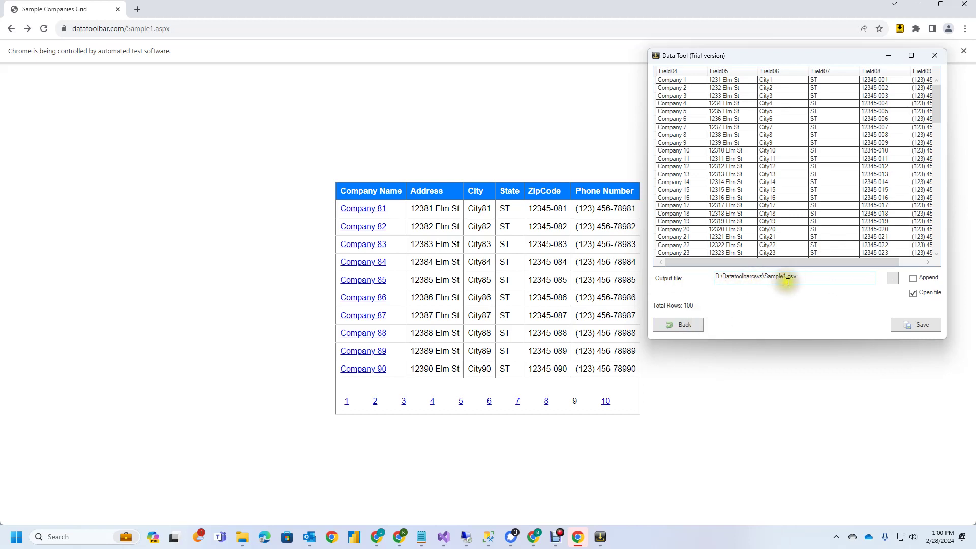
pyautogui.click(804, 275)
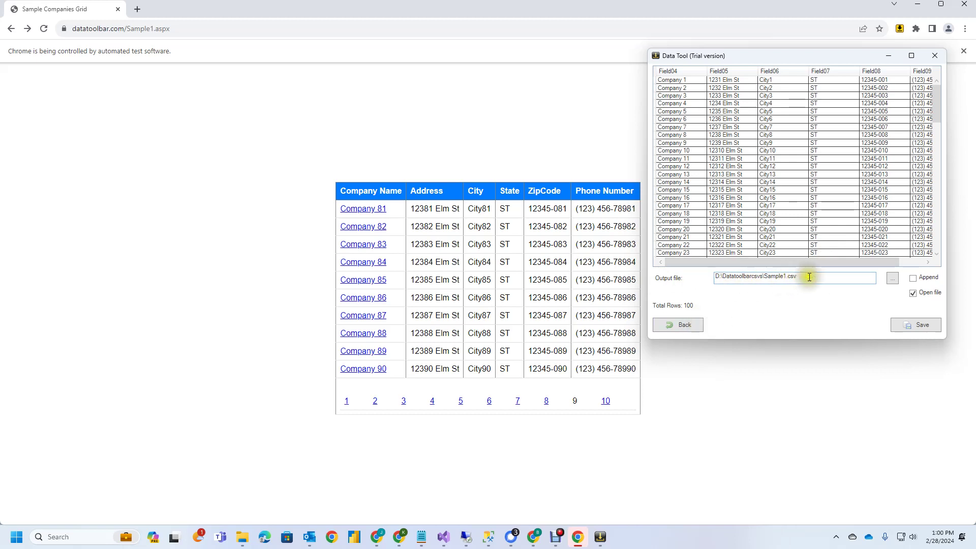